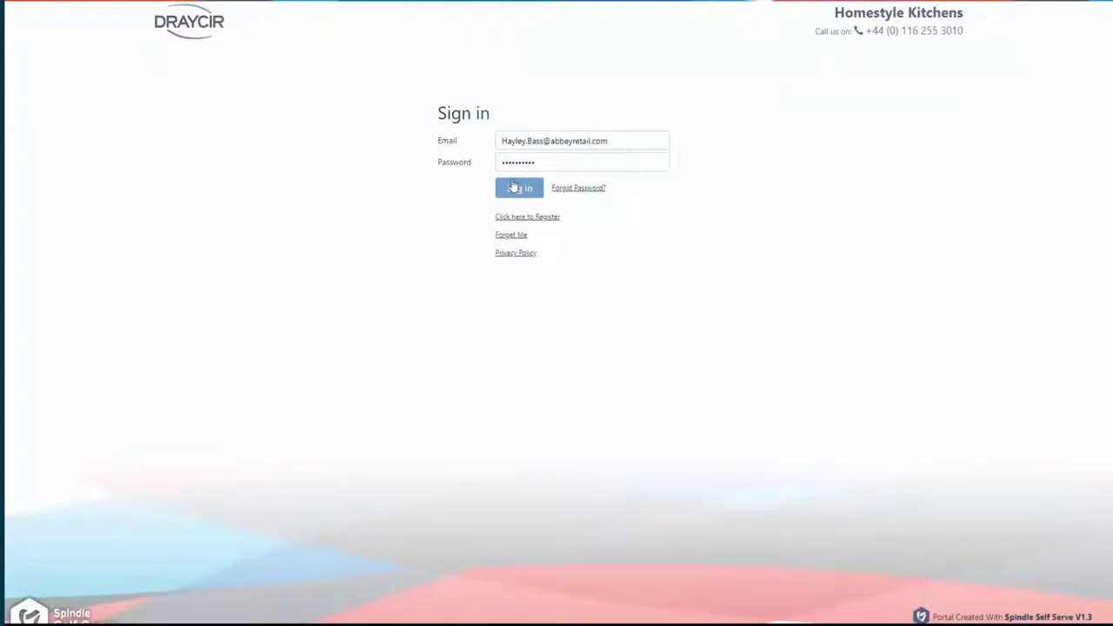
# Sign in to Spindle Self Serve and dismiss the Promotions popup.
pyautogui.click(513, 187)
pyautogui.click(790, 230)
pyautogui.click(778, 423)
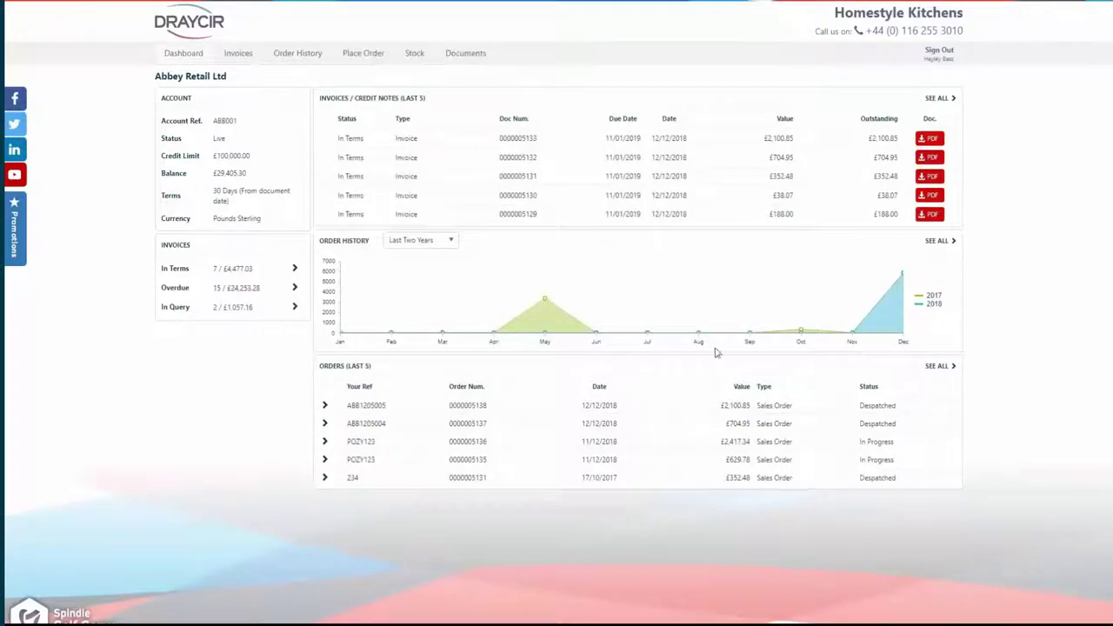
# Open the Invoices tab and scroll through its invoices, credits and statements.
pyautogui.click(243, 53)
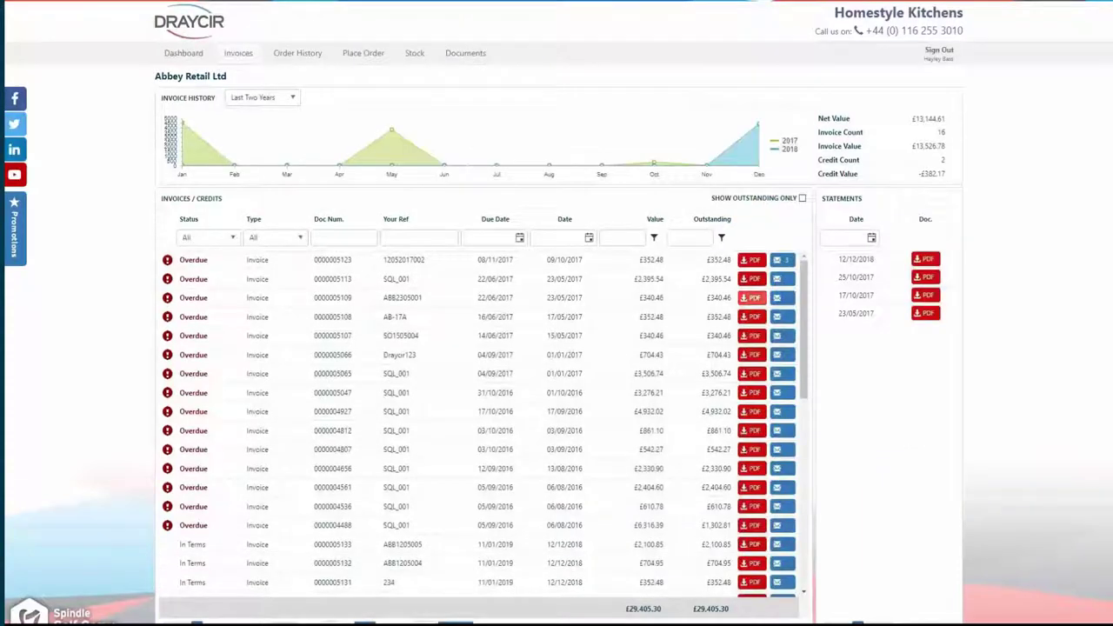
pyautogui.scroll(-2, 812, 397)
pyautogui.scroll(-2, 815, 404)
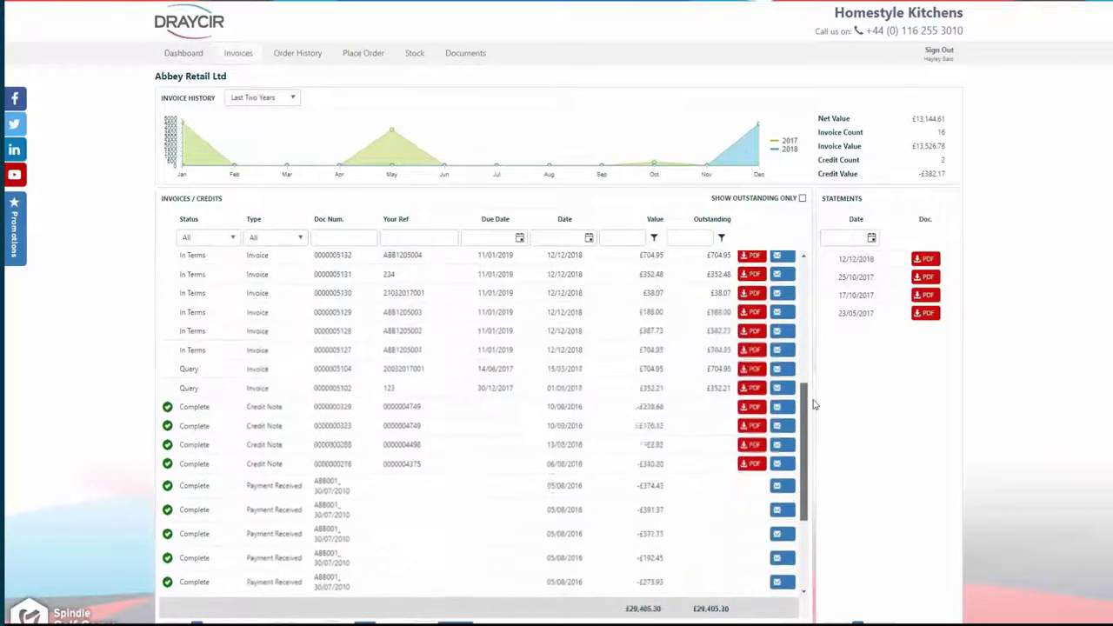
pyautogui.scroll(1, 805, 367)
pyautogui.scroll(1, 804, 330)
pyautogui.scroll(2, 804, 270)
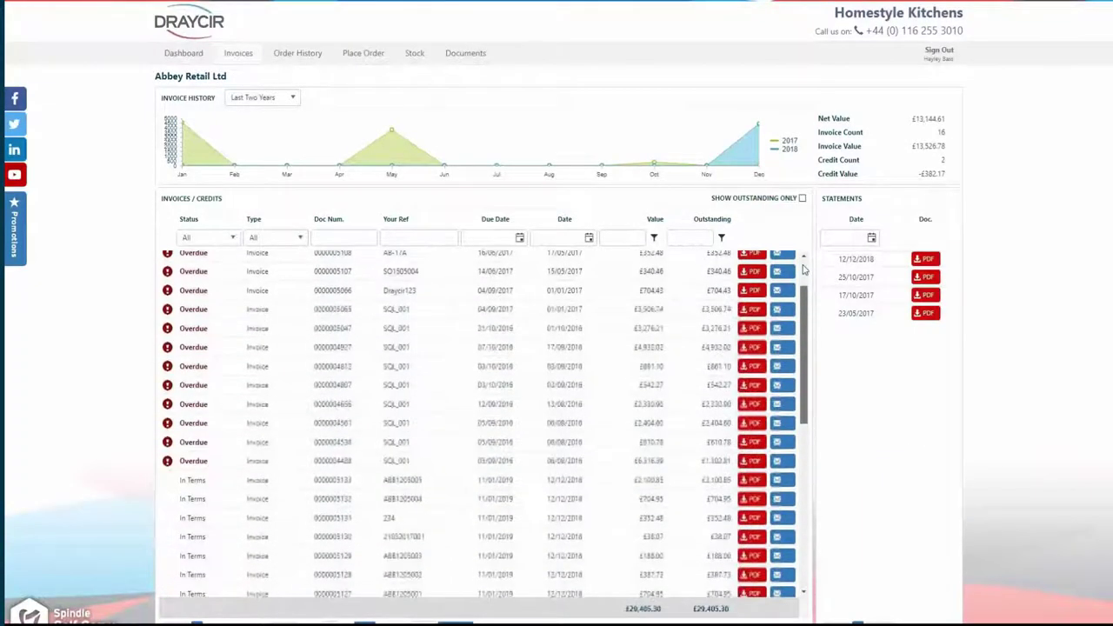
pyautogui.scroll(1, 804, 270)
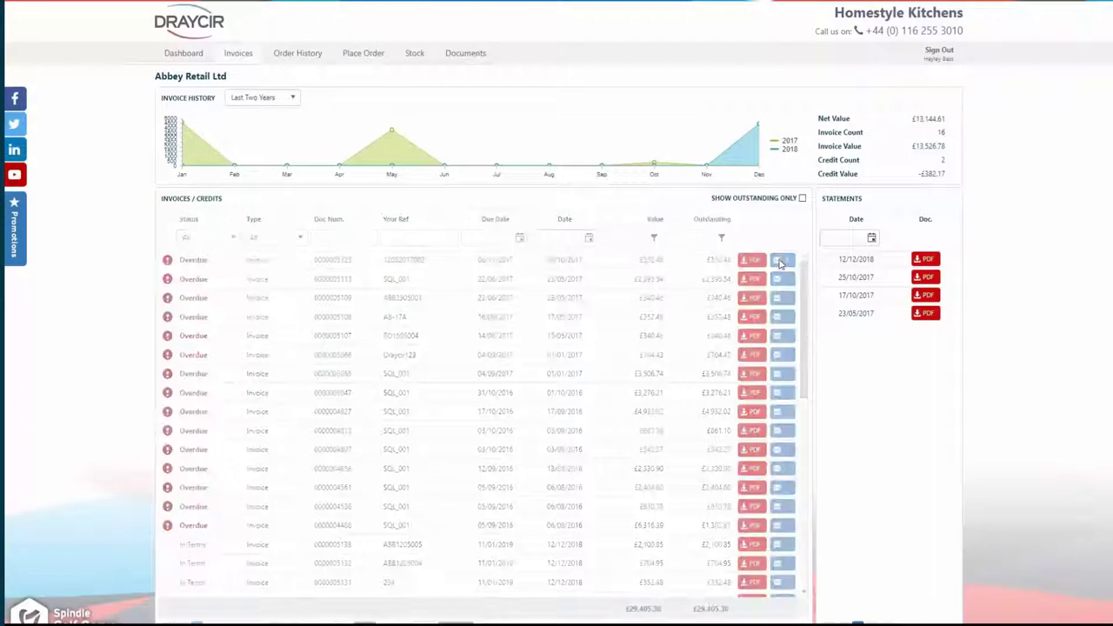
pyautogui.click(780, 261)
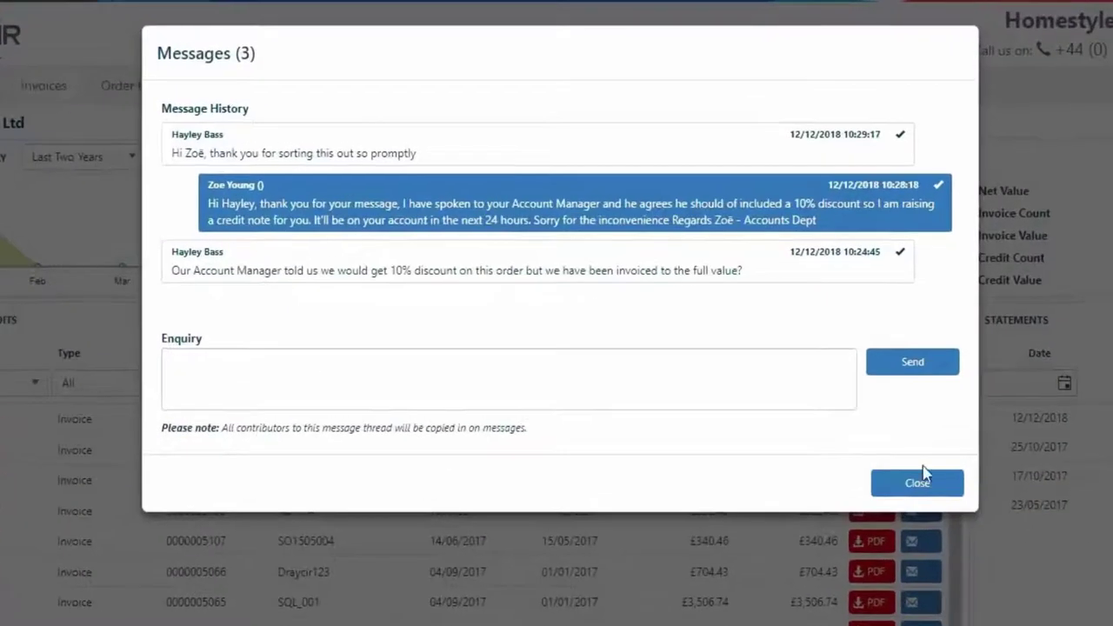
pyautogui.click(924, 485)
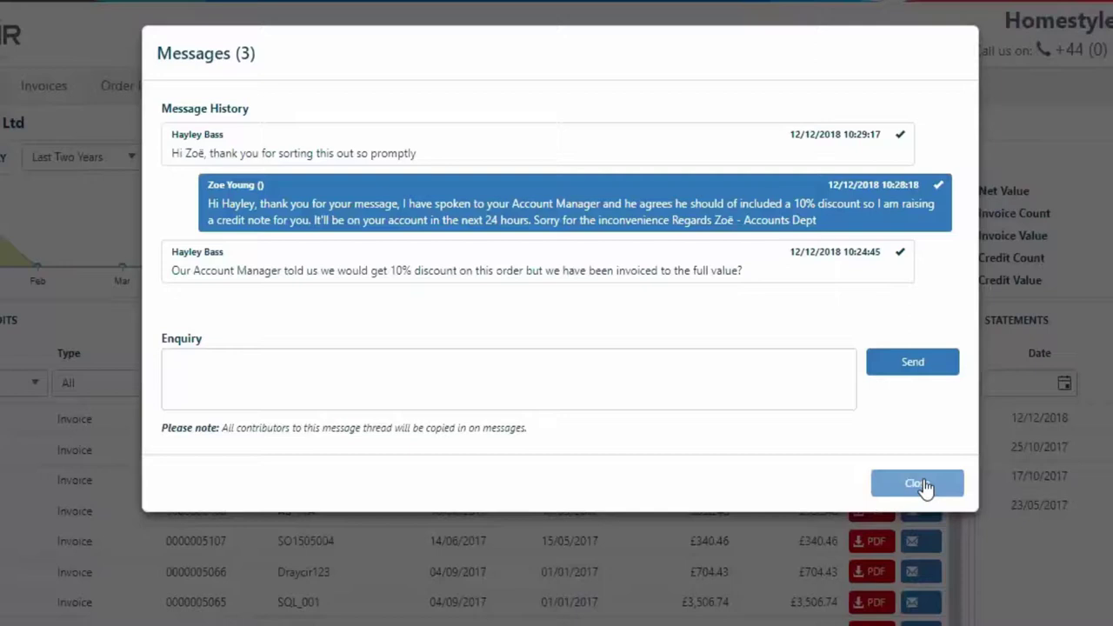
pyautogui.click(918, 484)
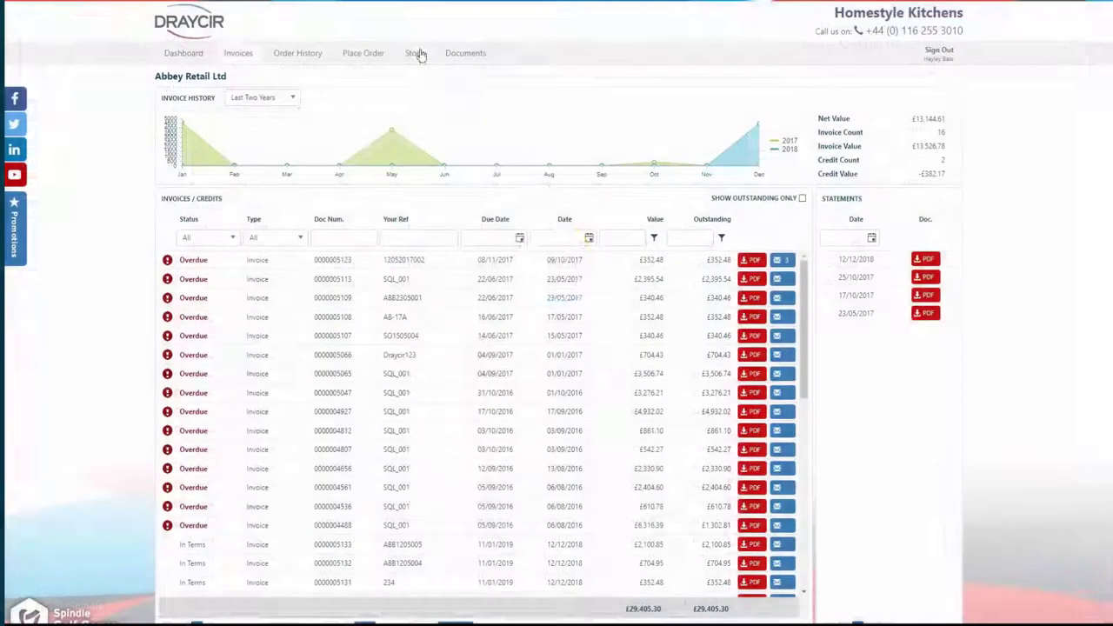
# Order the Beech Base Double Cabinet H58cm from the stock list after checking its info and documents.
pyautogui.click(417, 53)
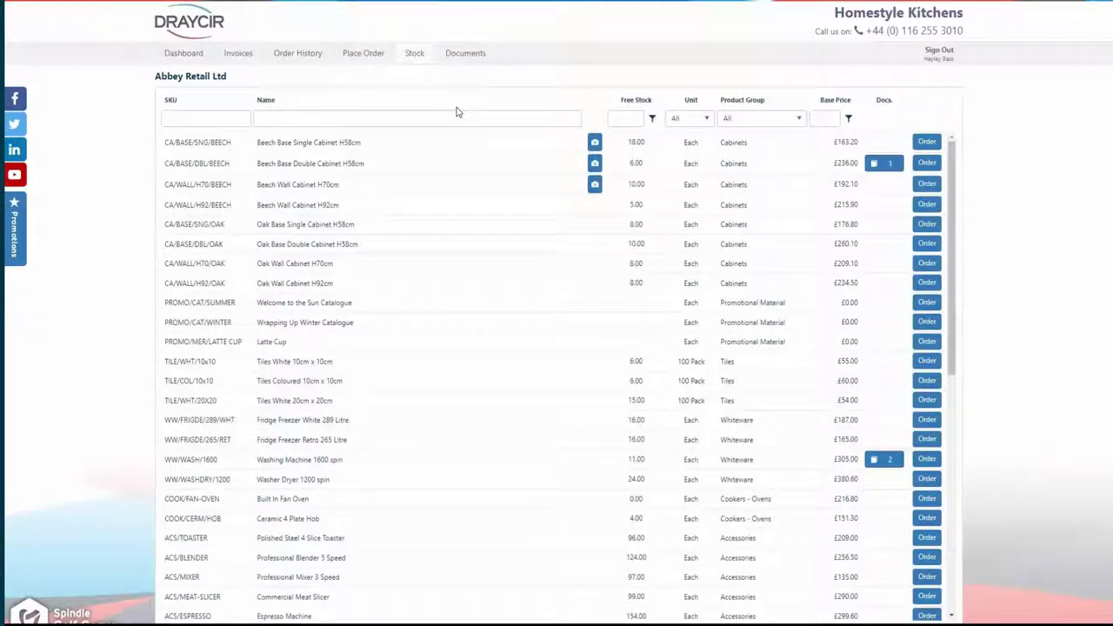
pyautogui.click(593, 166)
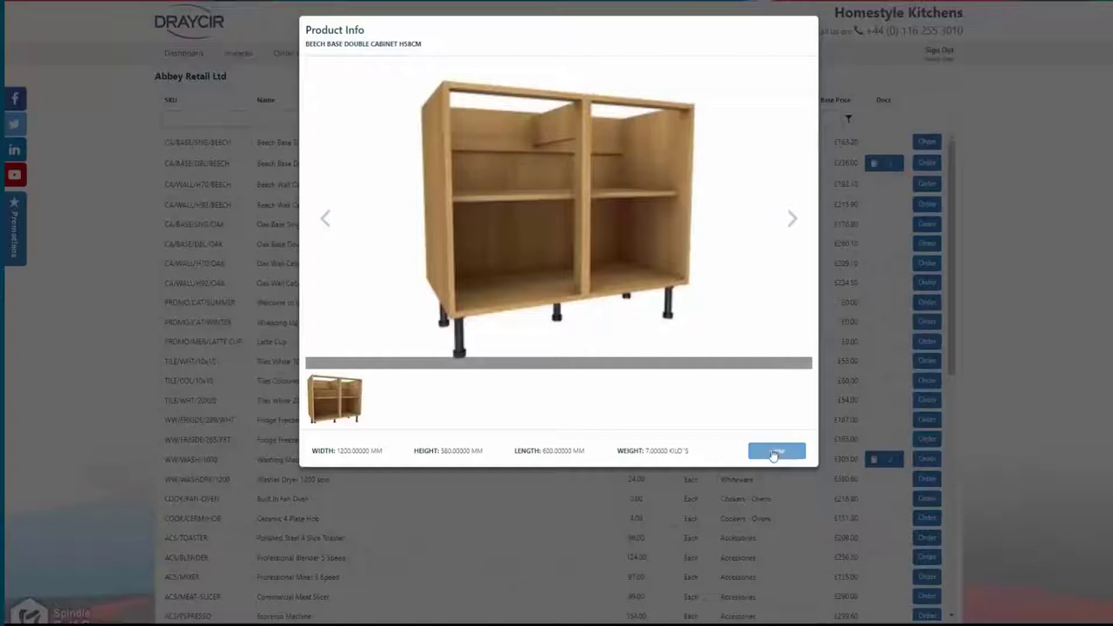
pyautogui.click(824, 276)
pyautogui.click(894, 162)
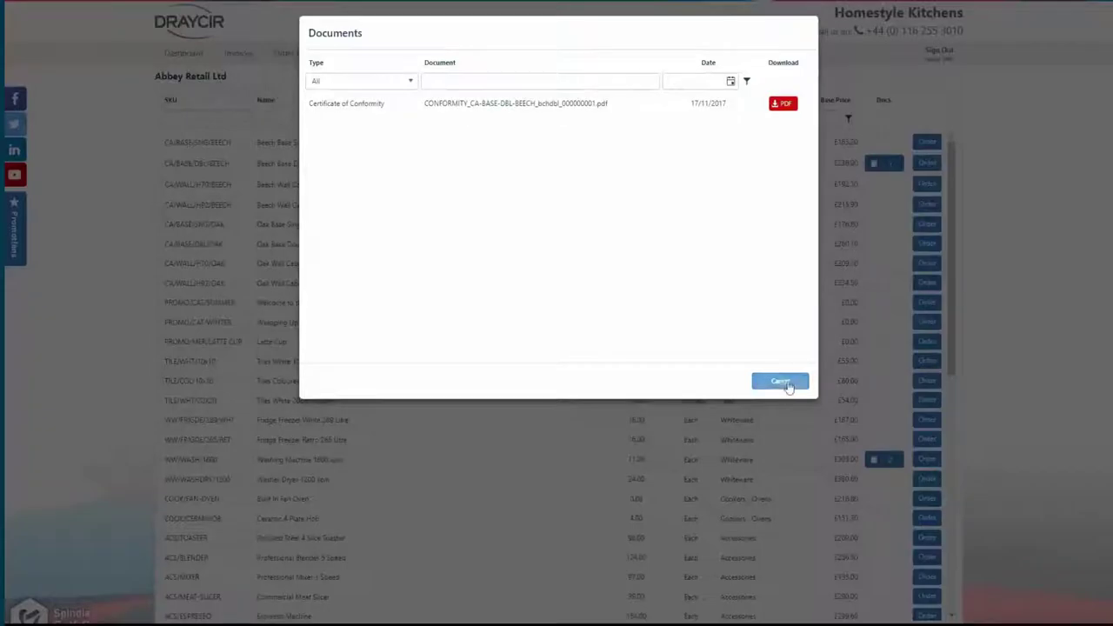
pyautogui.click(932, 176)
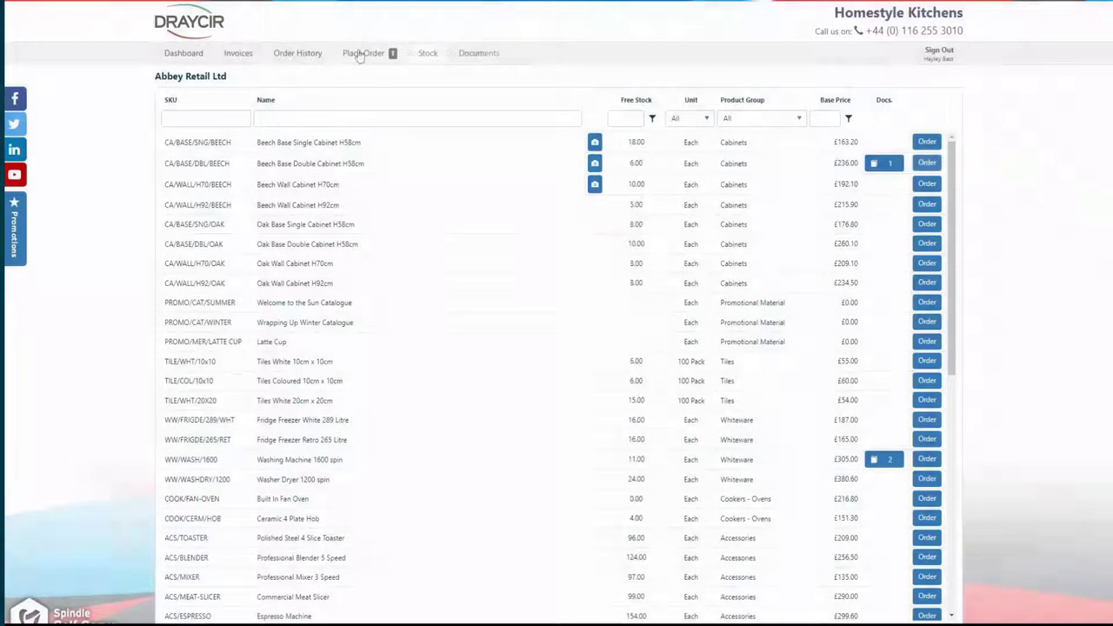
# Search 'washing' and add the Washing Machine 1200 spin to the order.
pyautogui.click(363, 52)
pyautogui.click(356, 112)
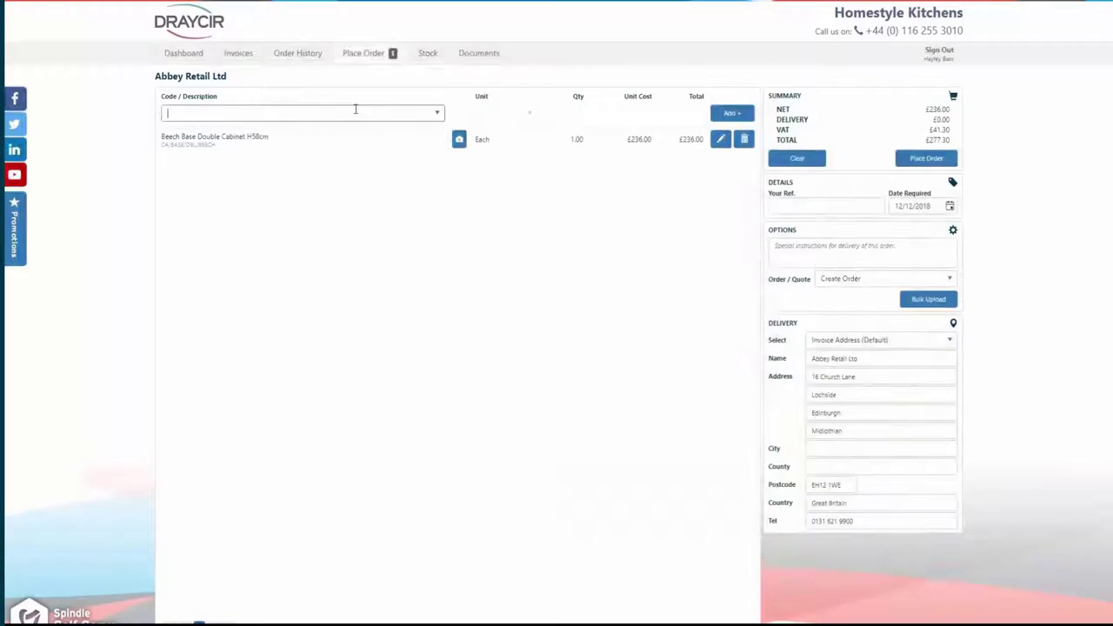
pyautogui.write('washing')
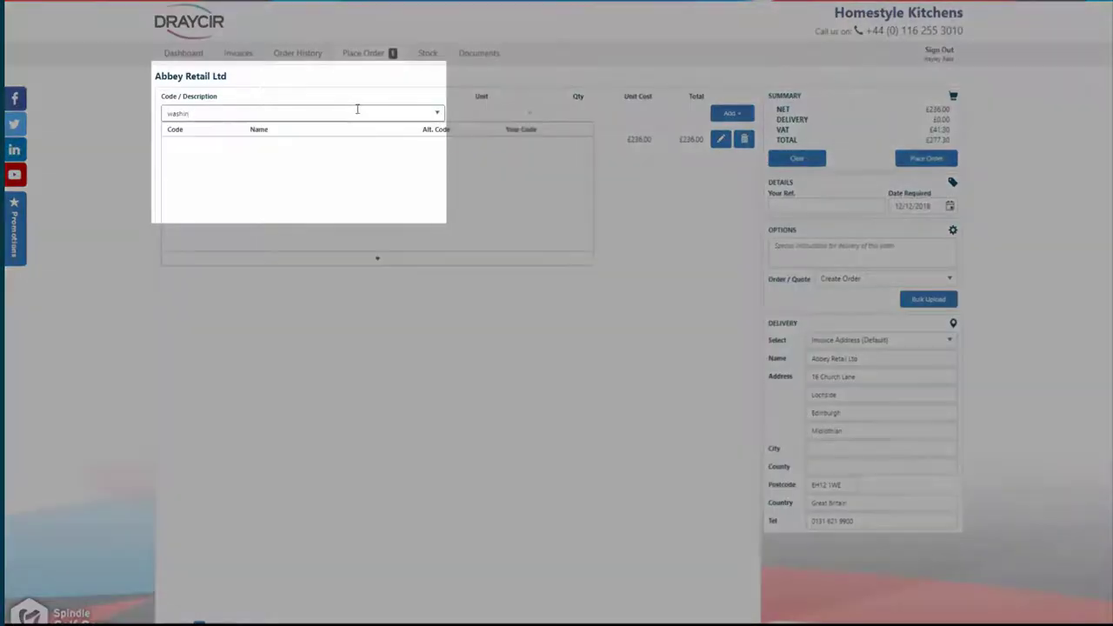
pyautogui.press('Down')
pyautogui.press('Return')
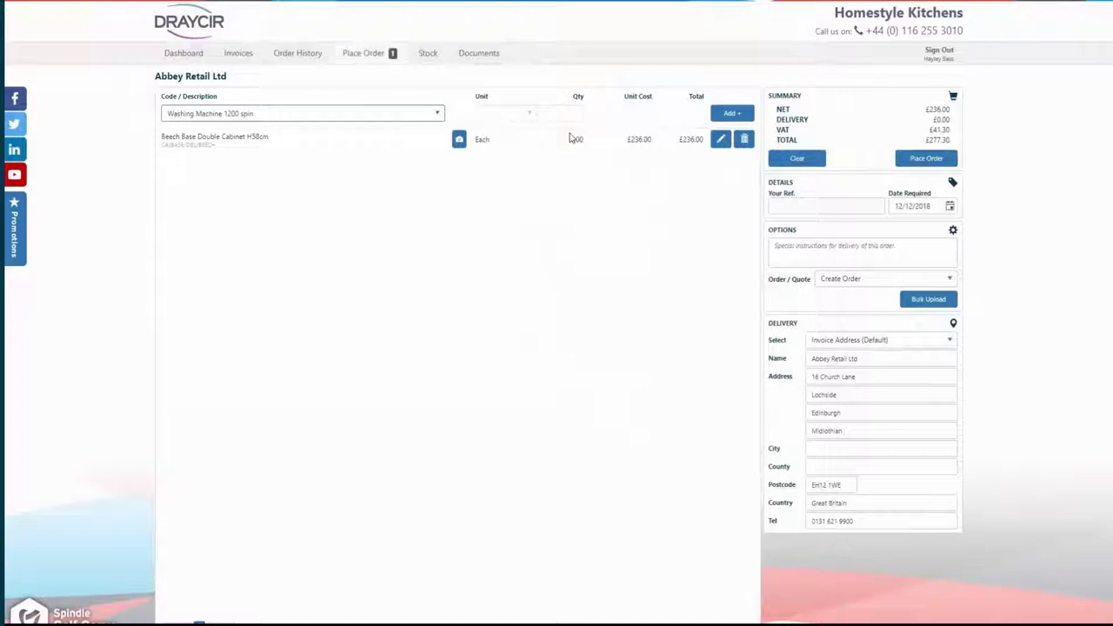
pyautogui.click(730, 116)
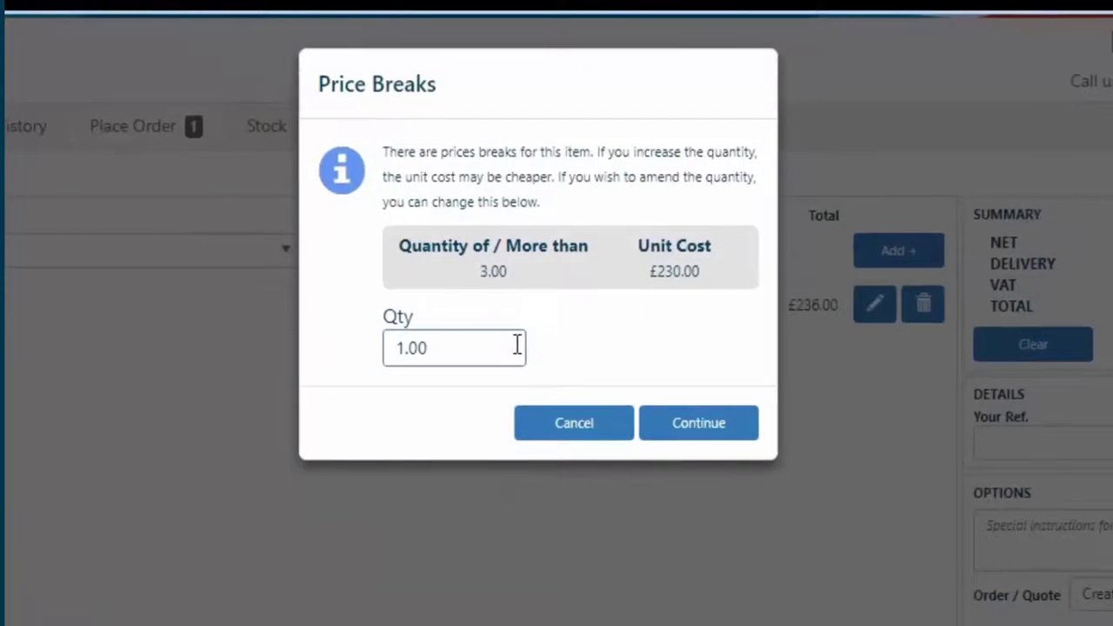
# Set the washing machine quantity to 3 at £230.00 and enter reference Abb1205006.
pyautogui.tripleClick(517, 345)
pyautogui.press('BackSpace')
pyautogui.write('3')
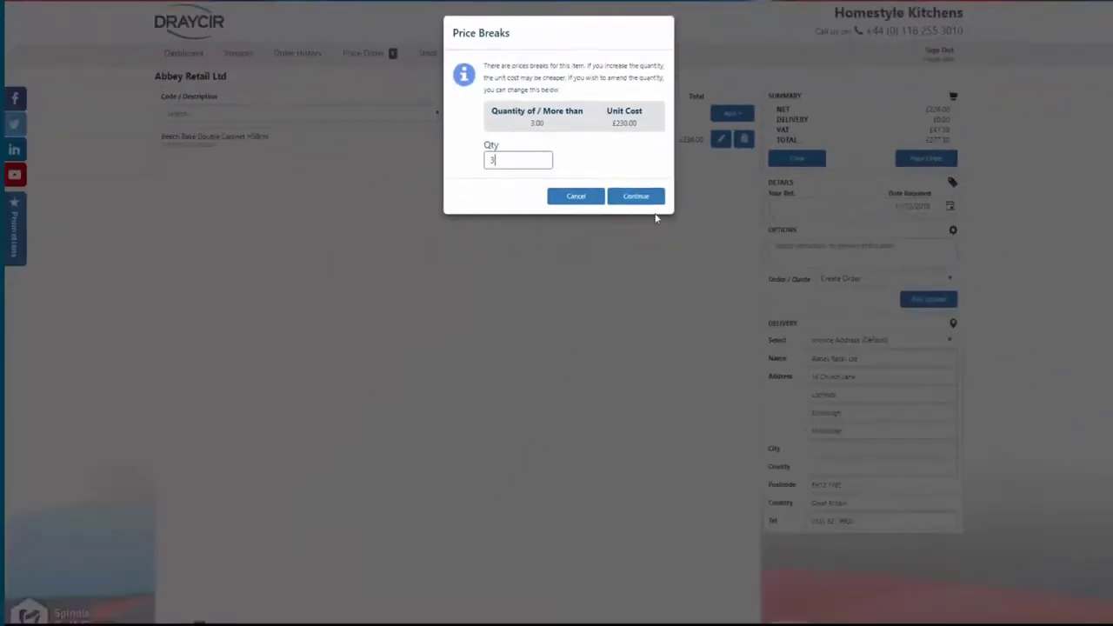
pyautogui.click(651, 199)
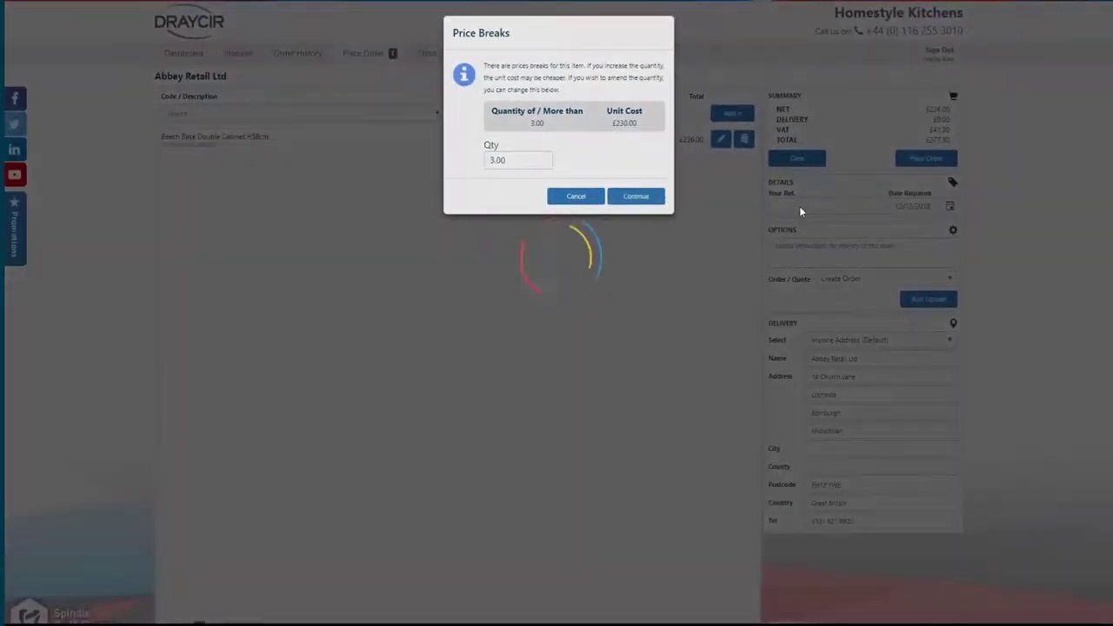
pyautogui.click(799, 207)
pyautogui.write('Abb')
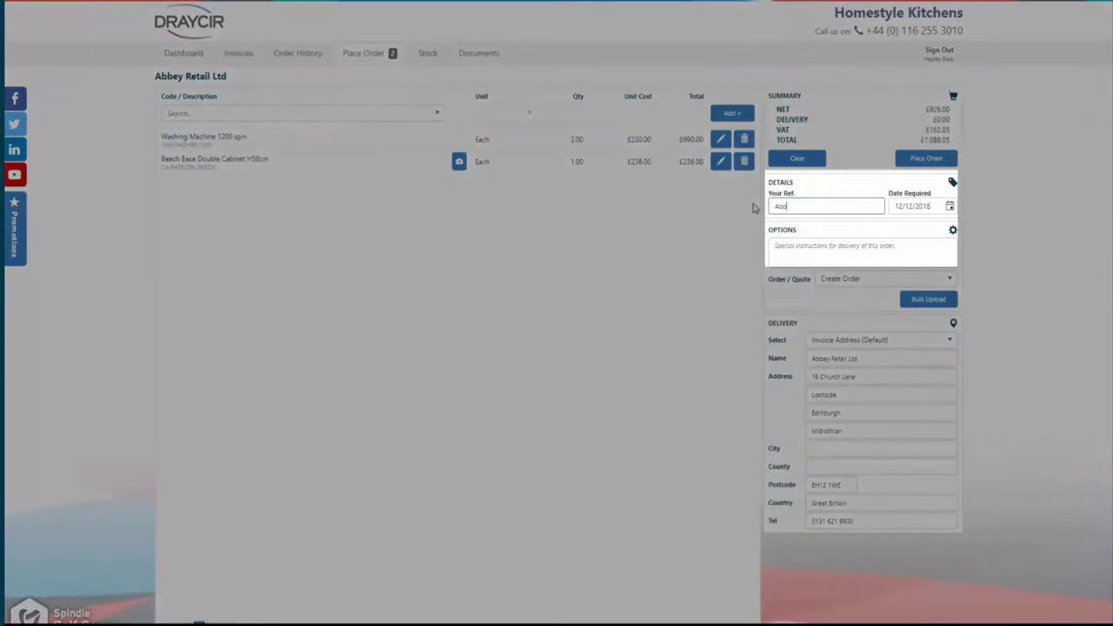
pyautogui.write('1205')
pyautogui.write('006')
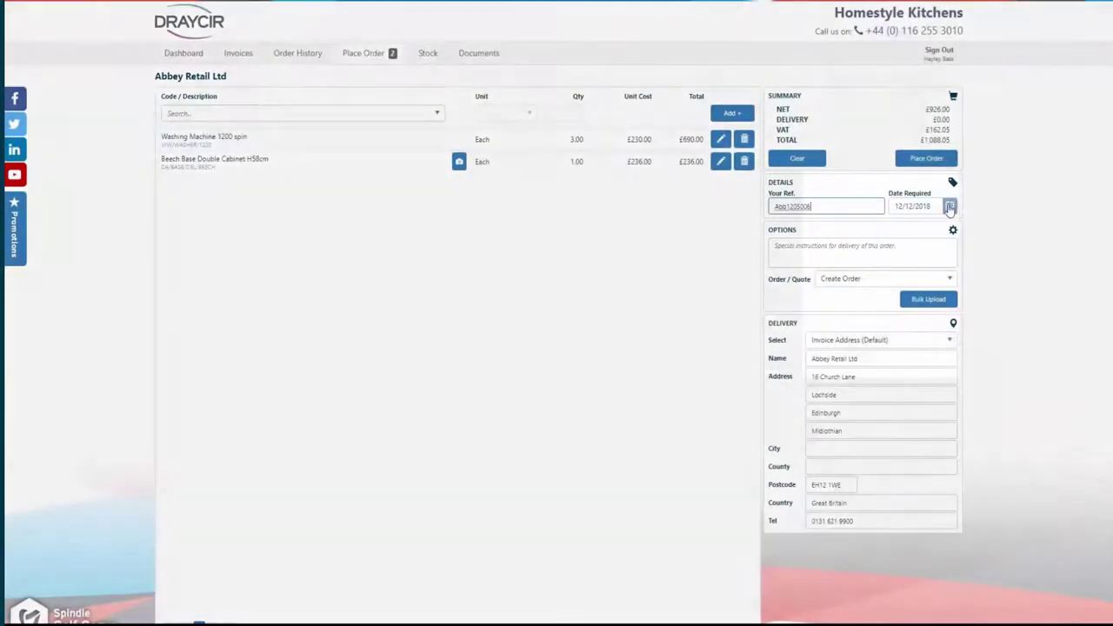
# Set the required date to 26/12/2018 and check the order options.
pyautogui.click(950, 207)
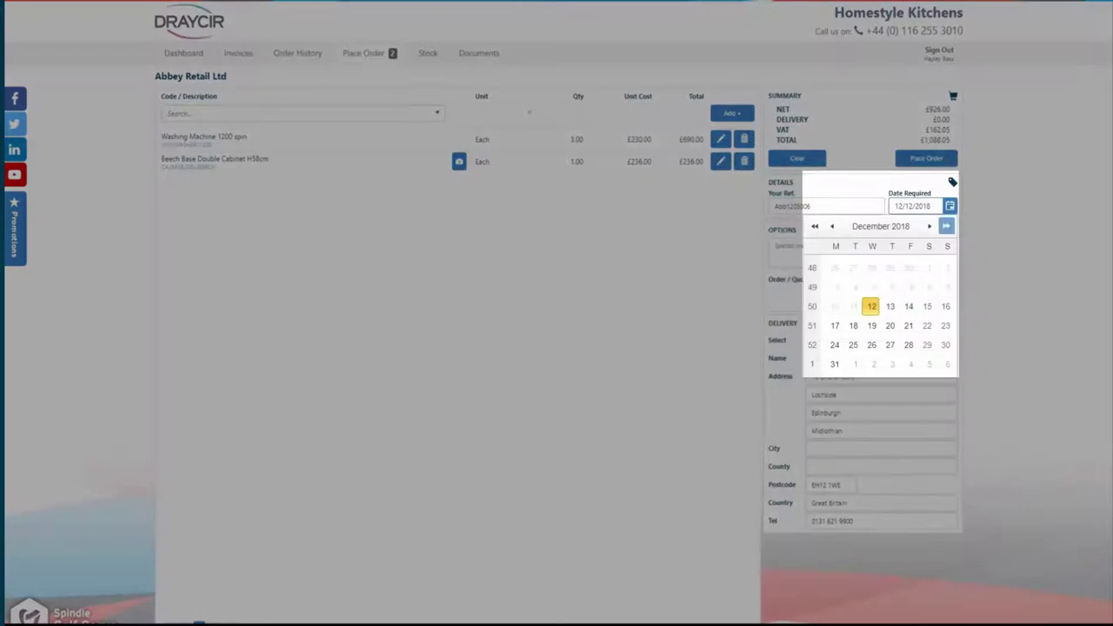
pyautogui.click(876, 342)
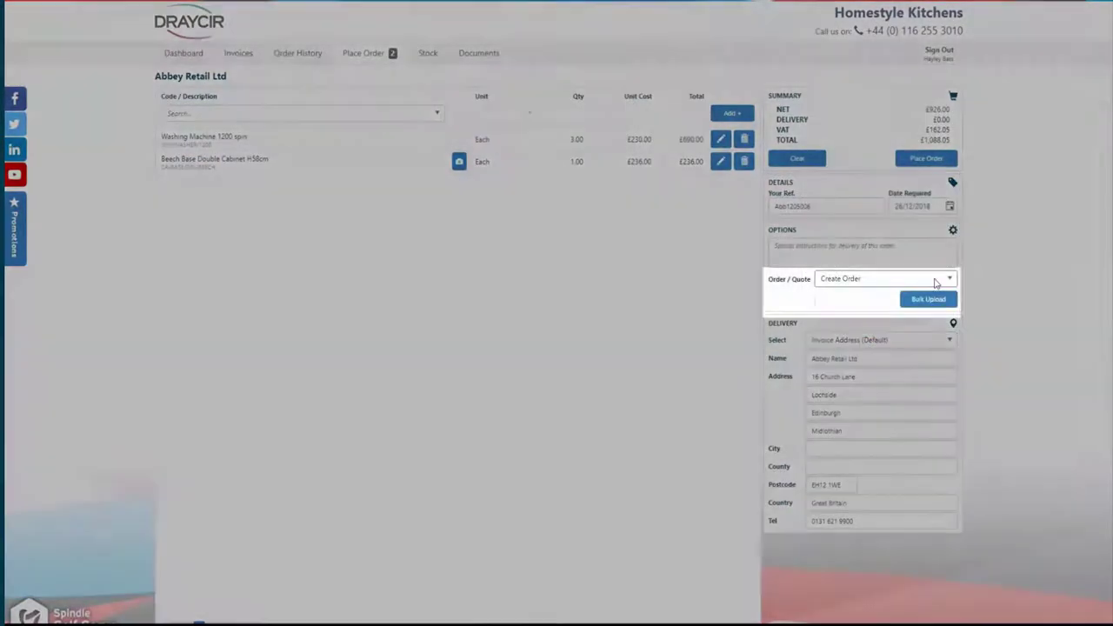
pyautogui.click(935, 279)
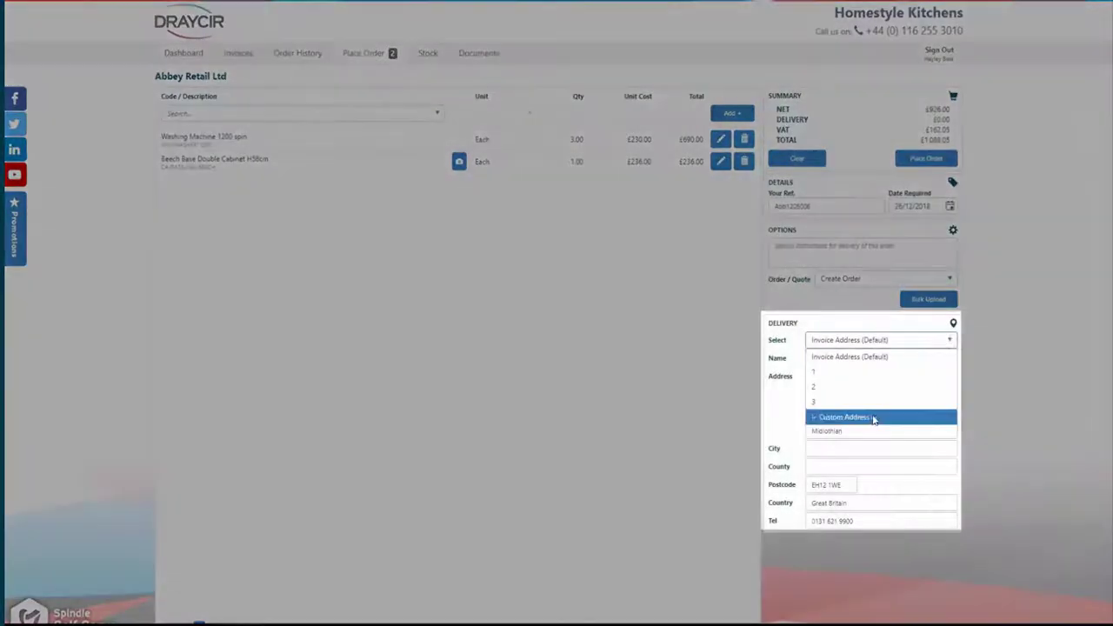
pyautogui.click(869, 415)
pyautogui.click(938, 339)
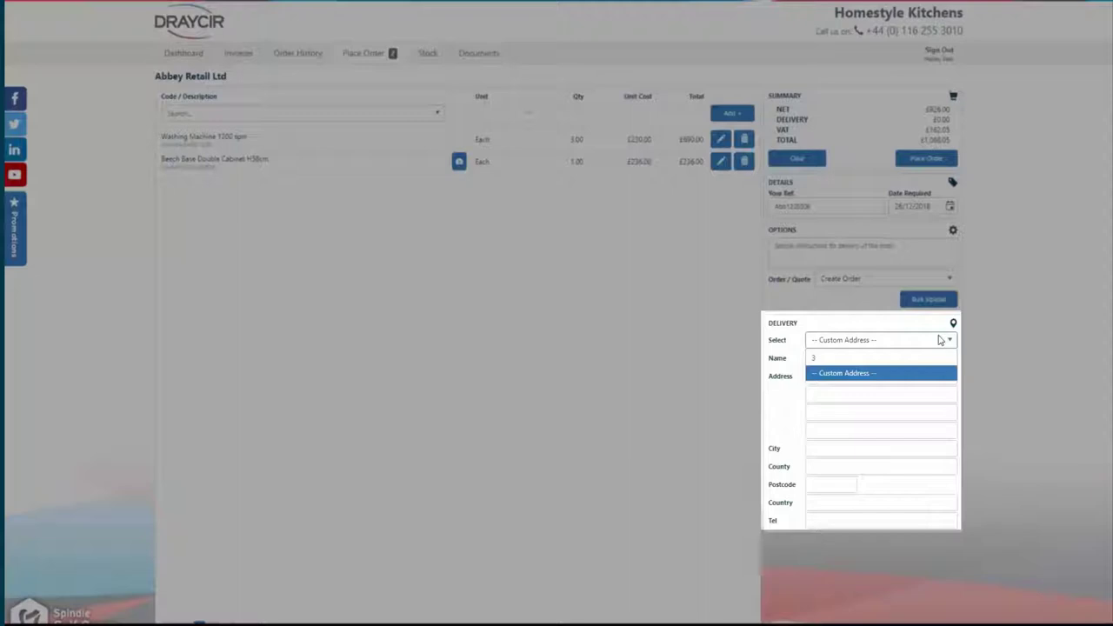
pyautogui.click(923, 360)
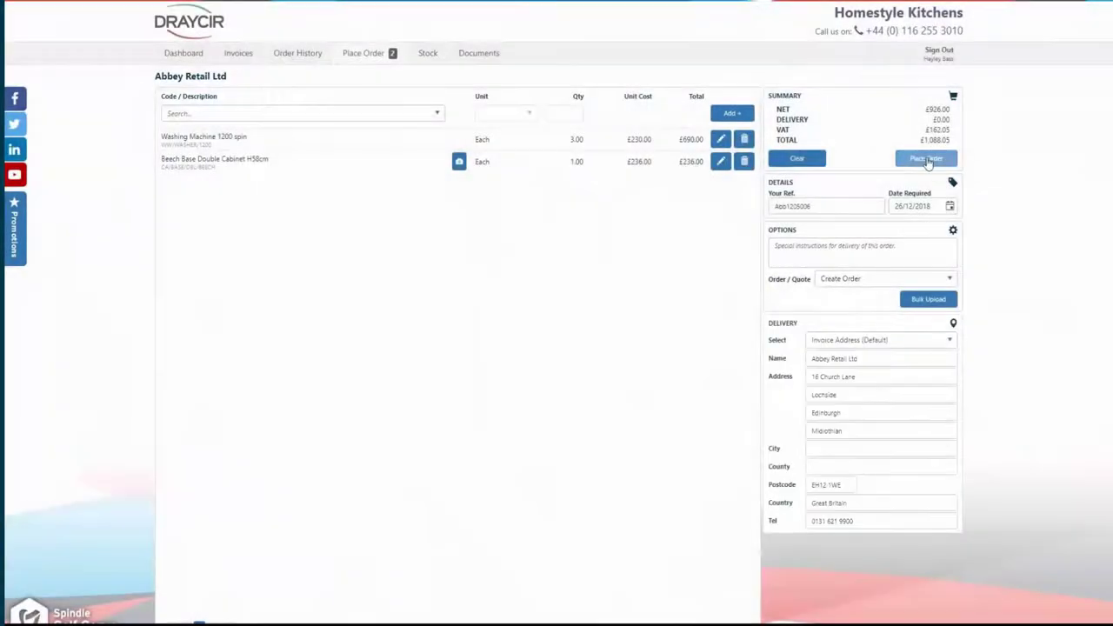
pyautogui.click(927, 159)
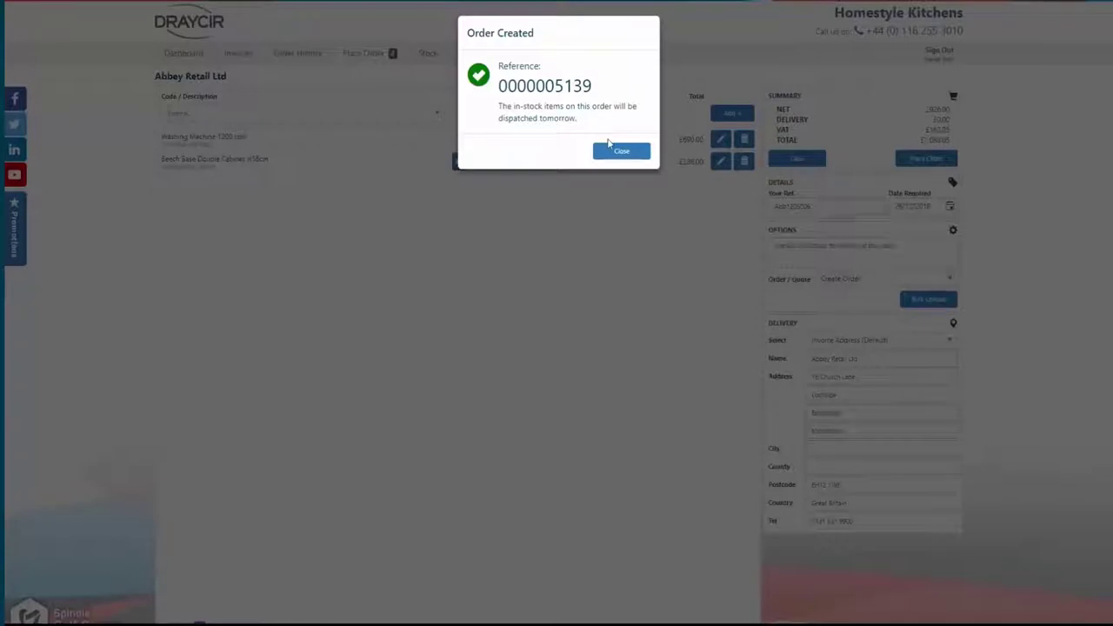
pyautogui.click(615, 153)
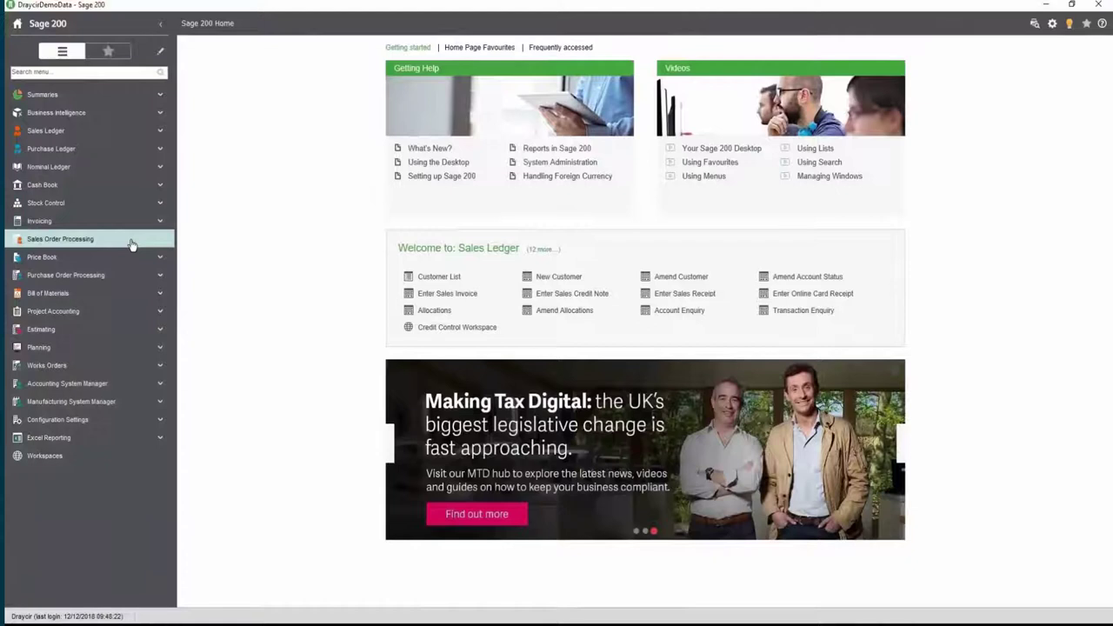
# Expand Sales Order Processing in Sage 200 and show the Sales Orders List.
pyautogui.click(130, 240)
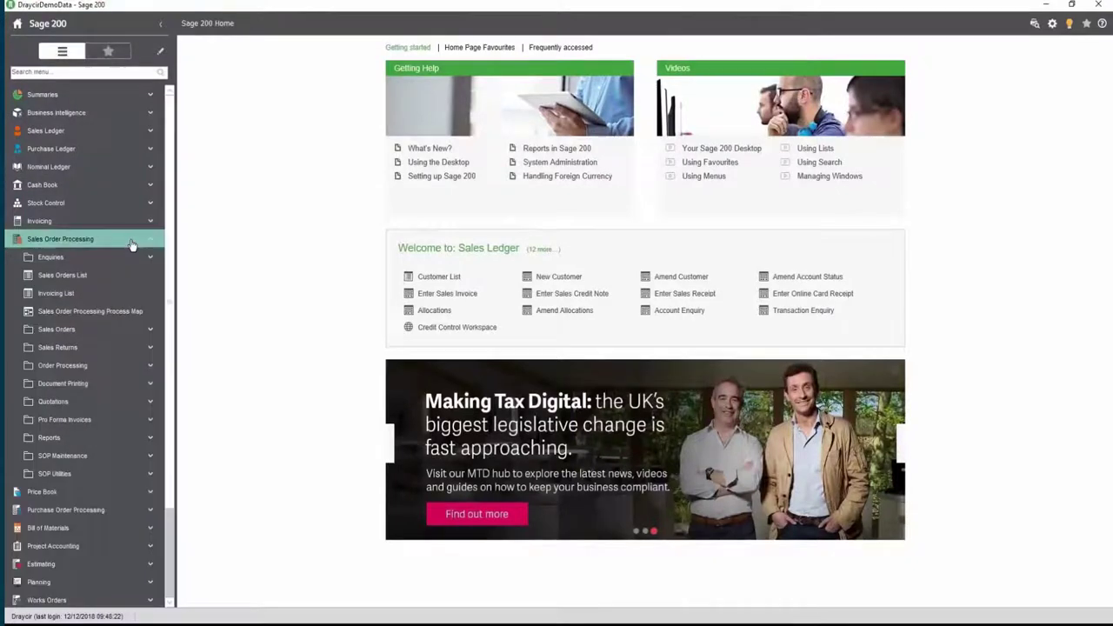
pyautogui.click(122, 275)
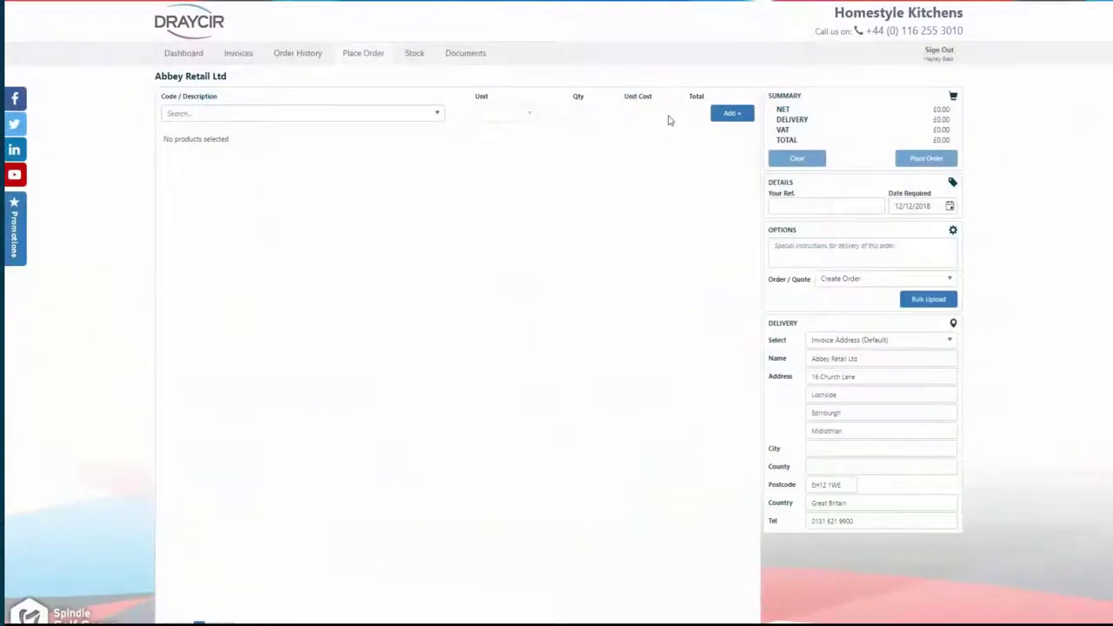
pyautogui.click(306, 55)
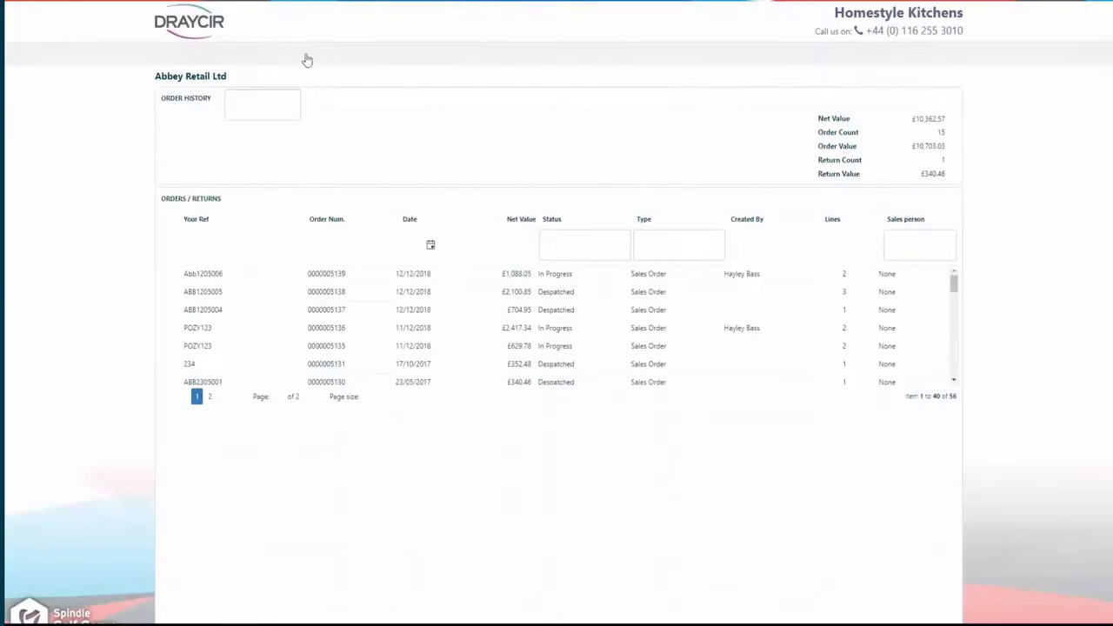
pyautogui.click(293, 266)
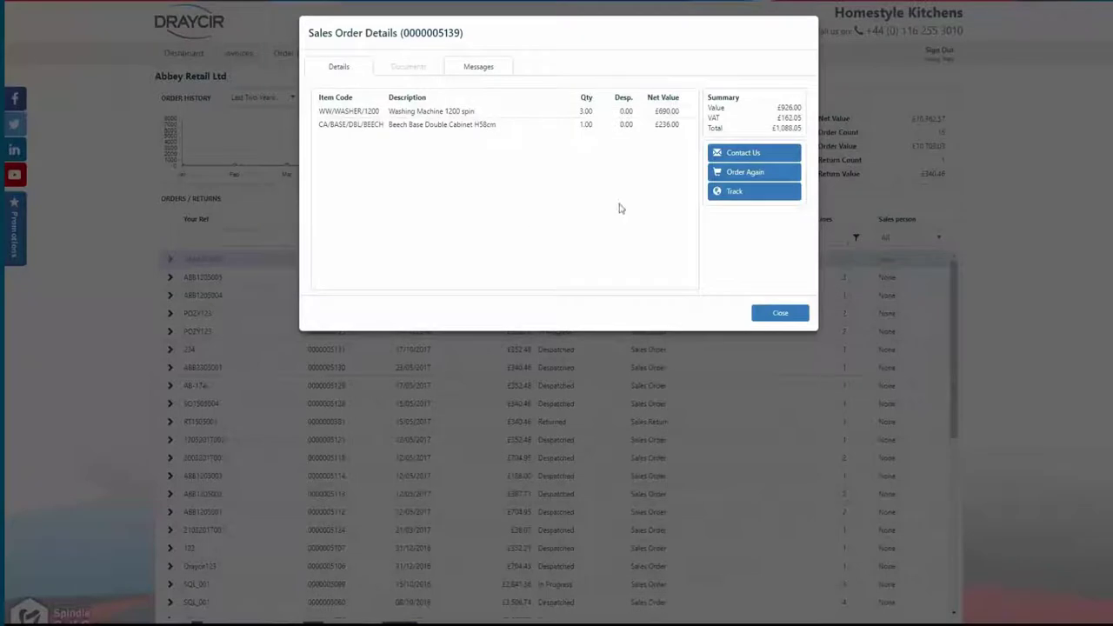
pyautogui.click(756, 192)
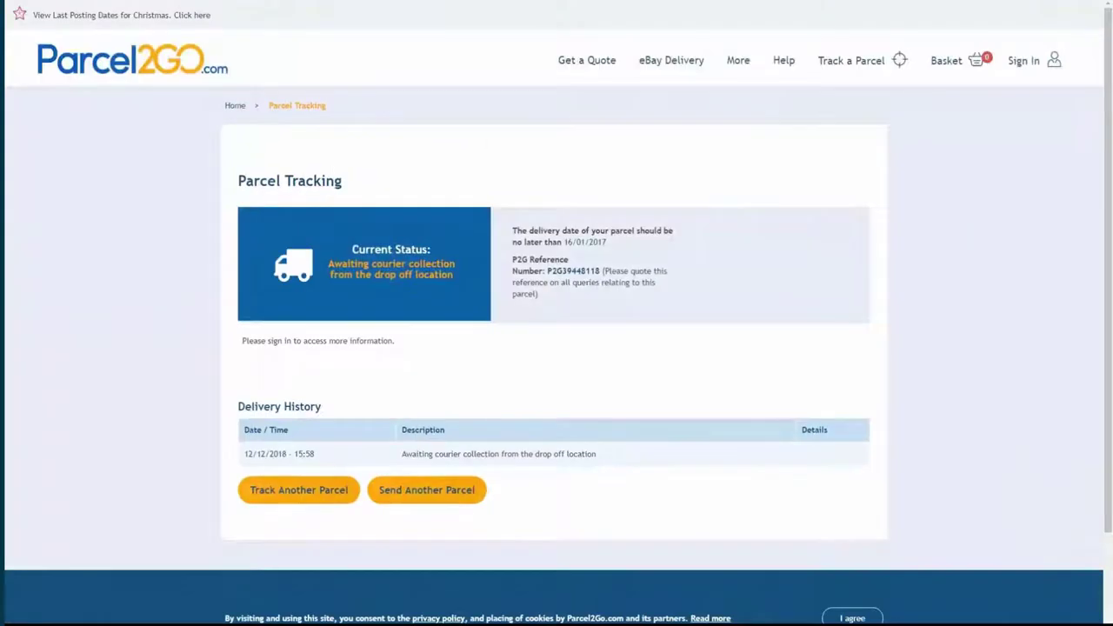